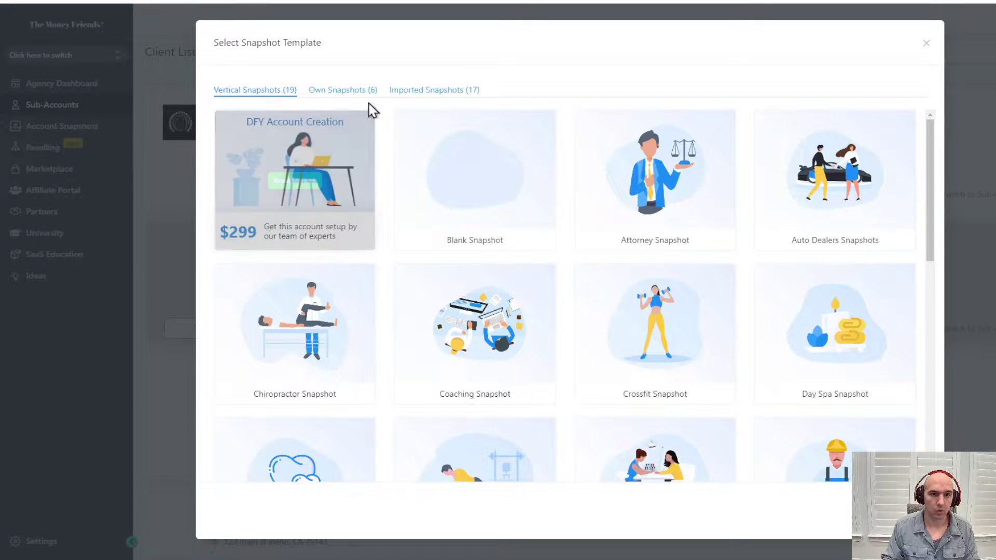
left_click(342, 90)
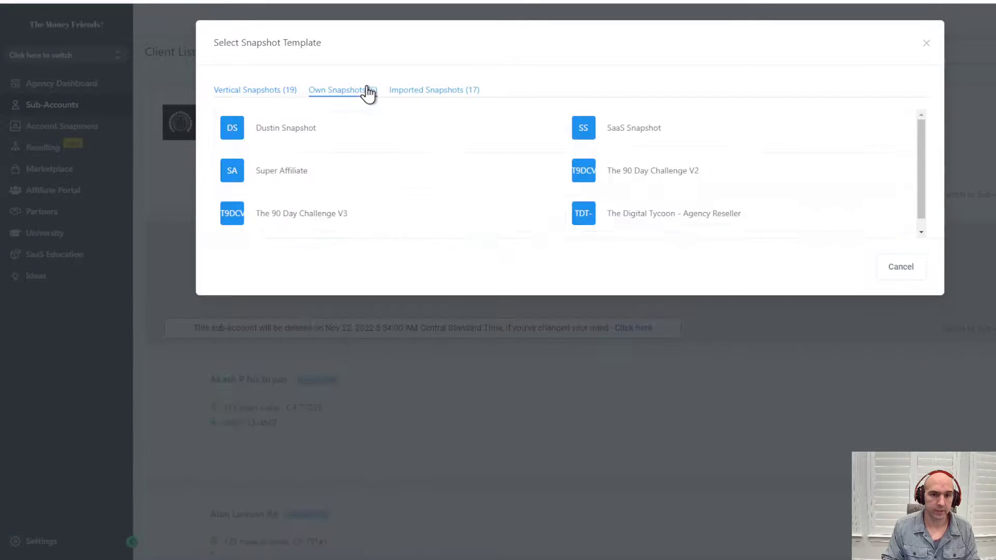
left_click(231, 92)
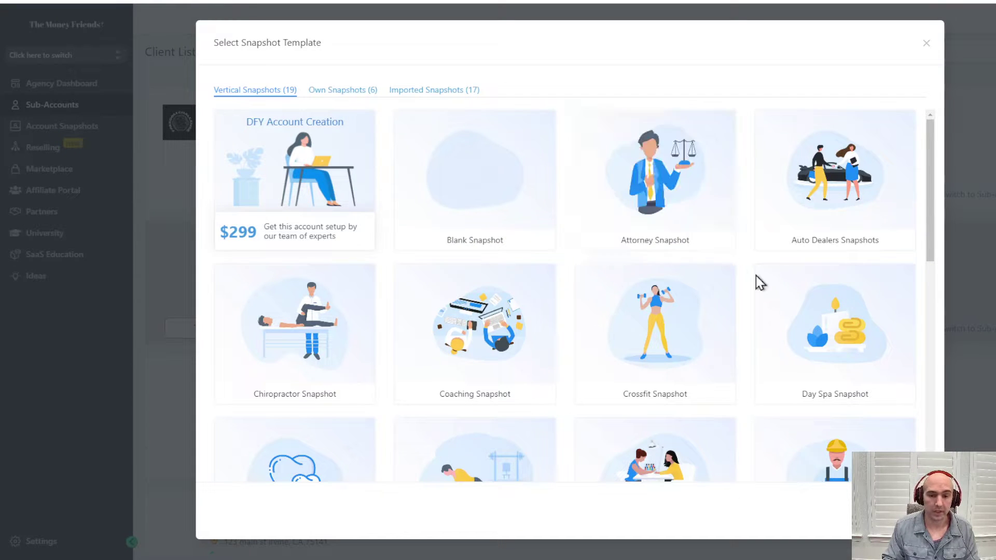
scroll(748, 234, "down", 2)
scroll(806, 300, "down", 2)
scroll(806, 300, "up", 4)
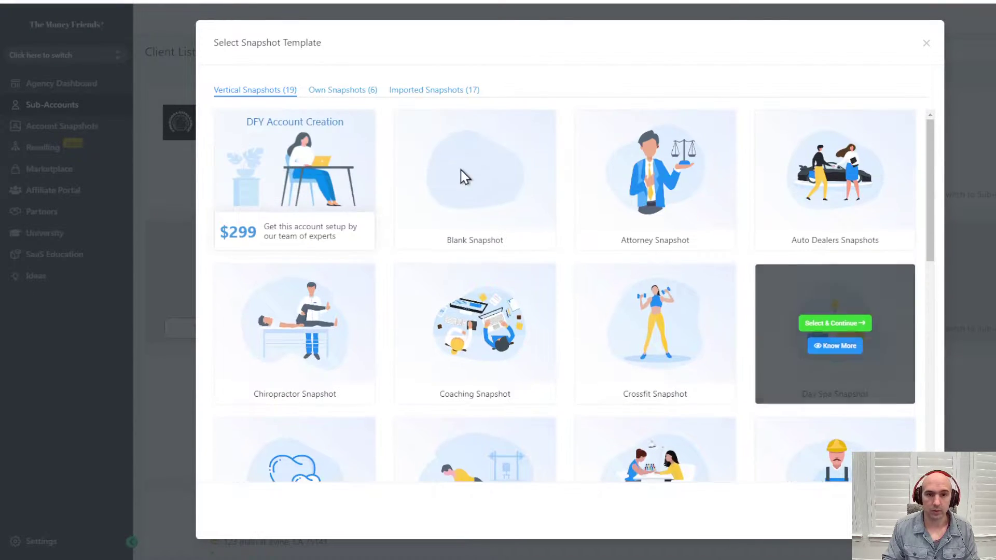
left_click(465, 91)
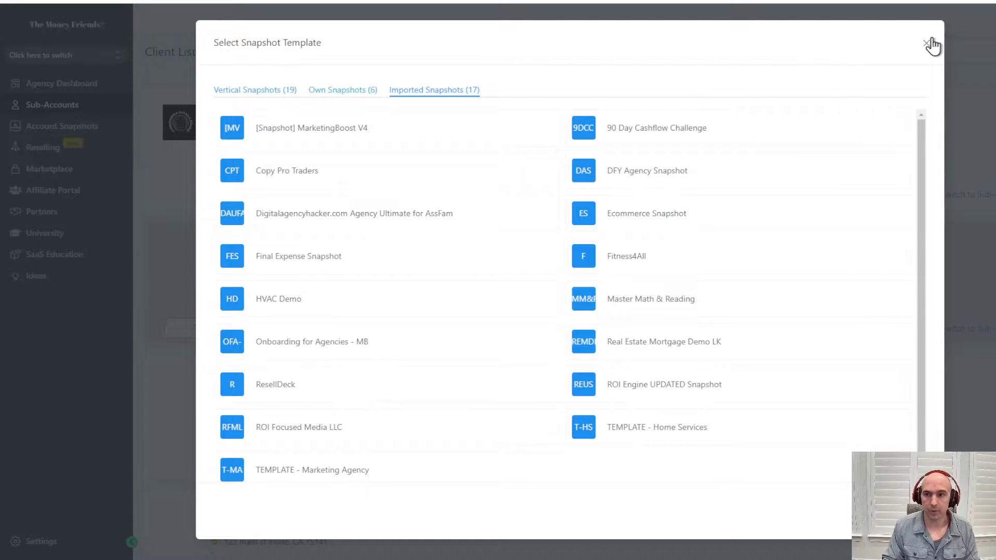
mouse_move(387, 127)
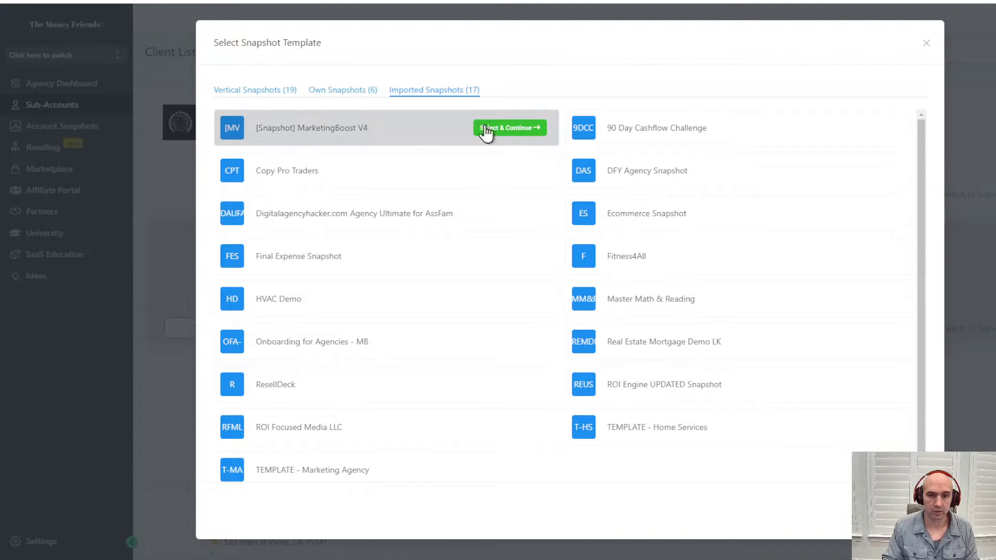
left_click(929, 48)
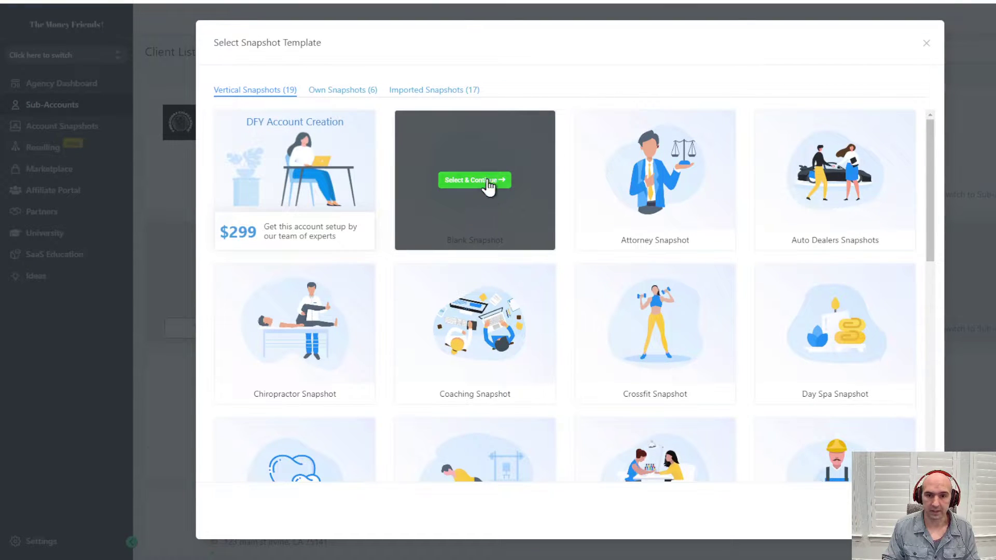
Start a Blank Snapshot sub-account manually and enter first name, last name, email and business name 'delete me'
left_click(488, 182)
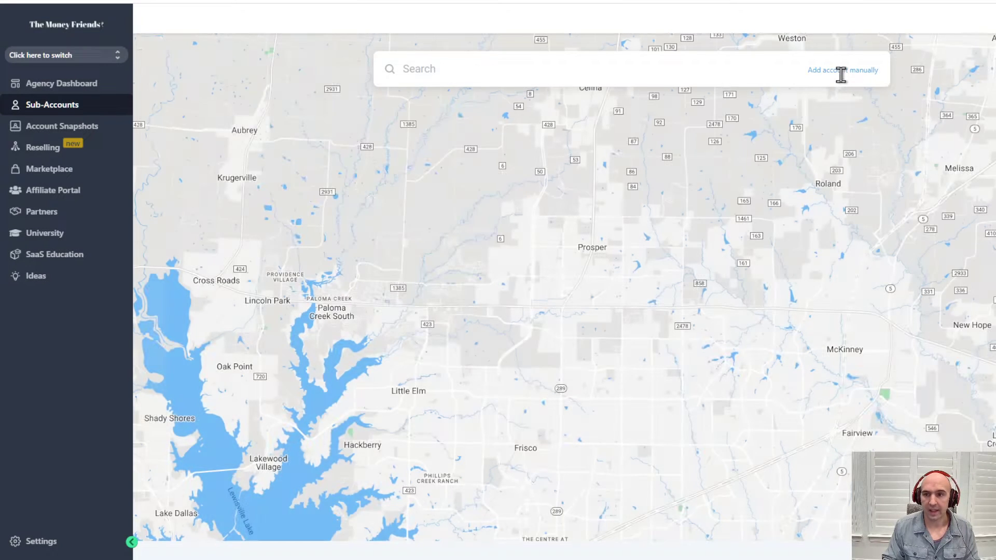
left_click(841, 71)
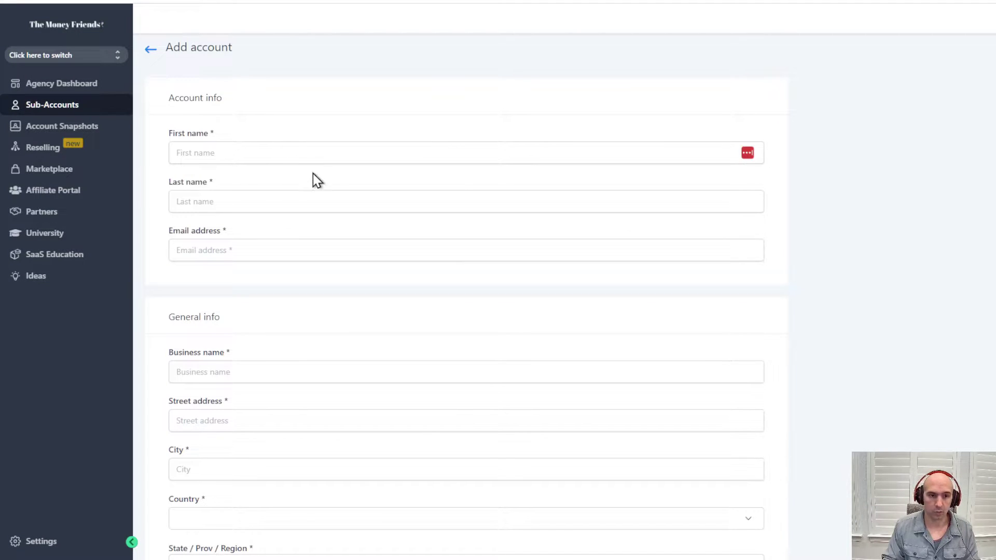
left_click(255, 153)
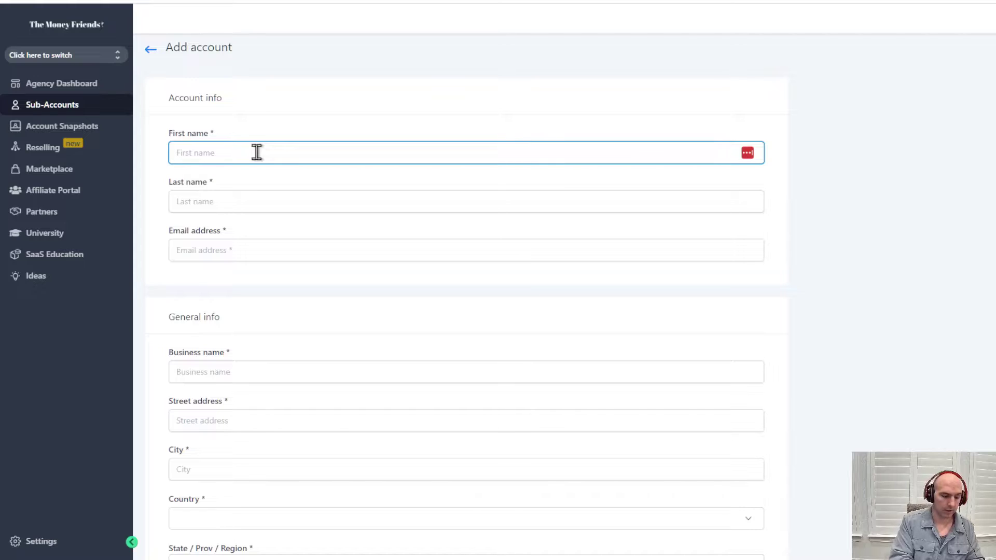
type("st")
key("Tab")
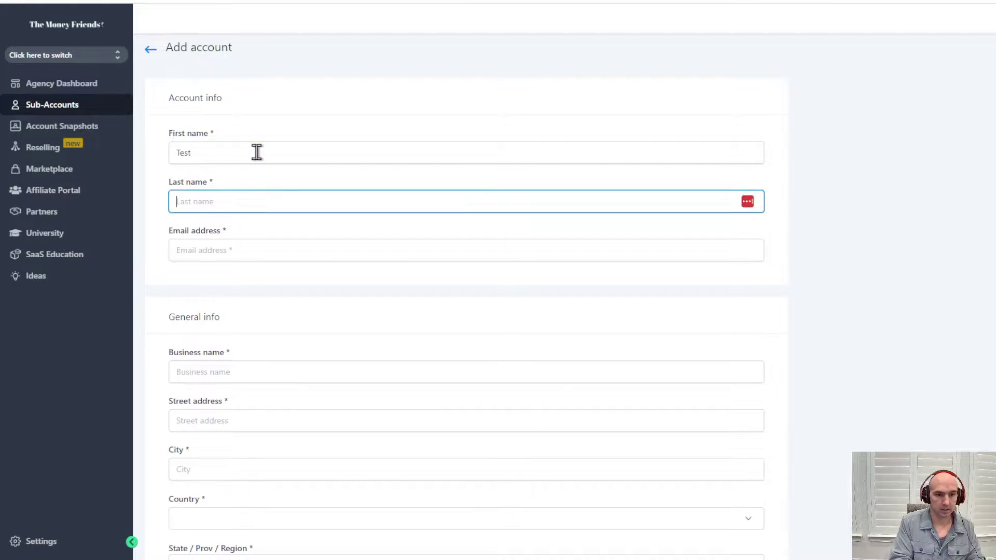
key("Tab")
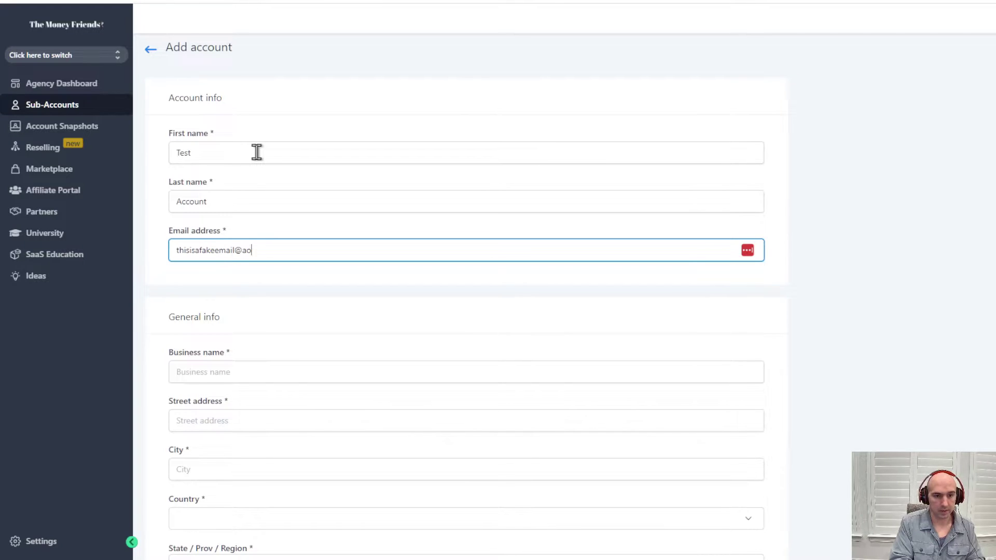
key("Tab")
type("123")
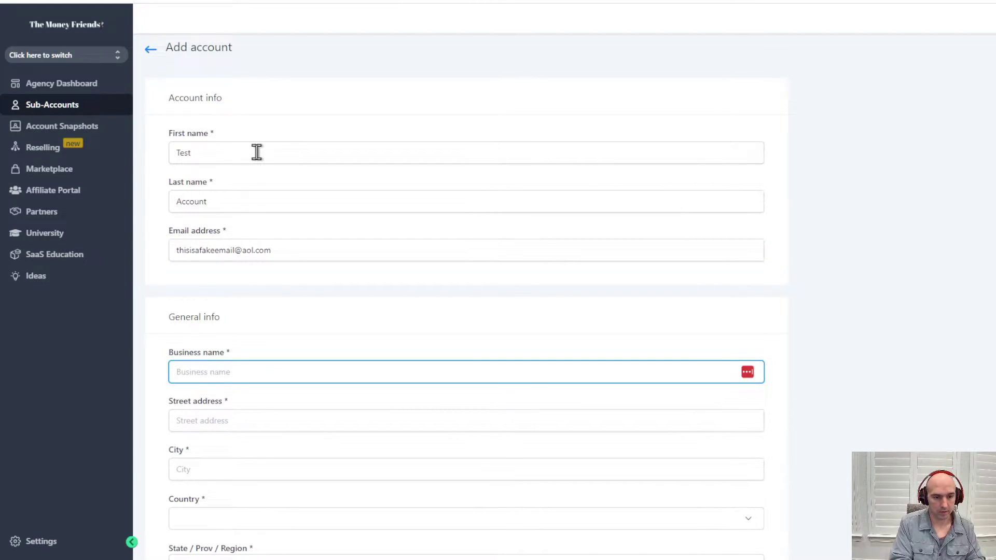
type("e")
Enter the Irvine address with United States, California, zip and phone, then save the sub-account
key("Tab")
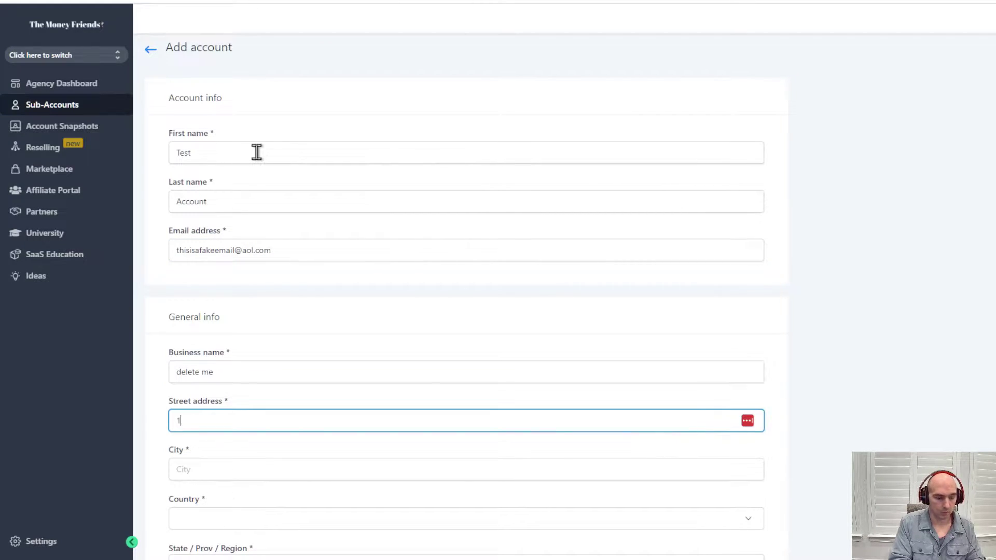
key("Tab")
type("ir")
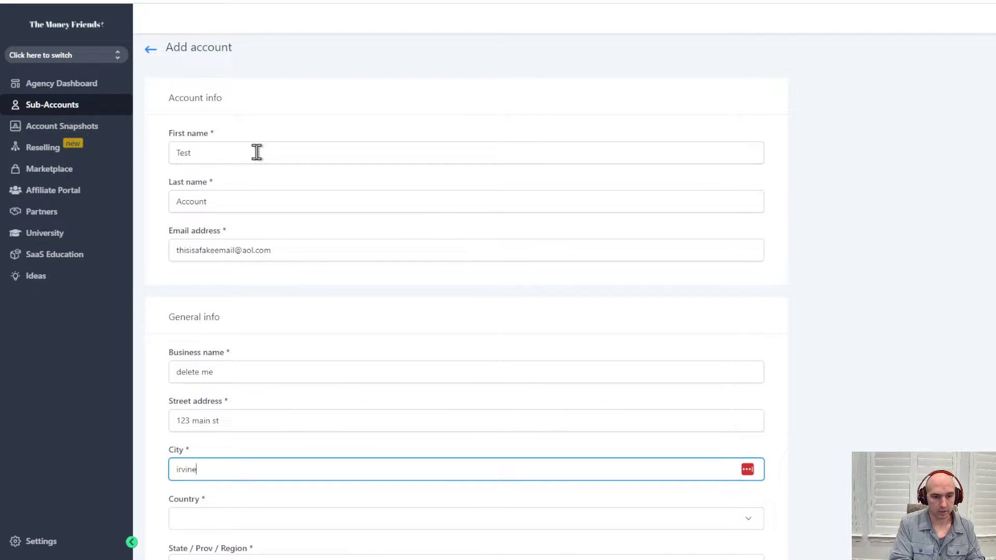
key("Tab")
type("united")
key("Down")
key("Tab")
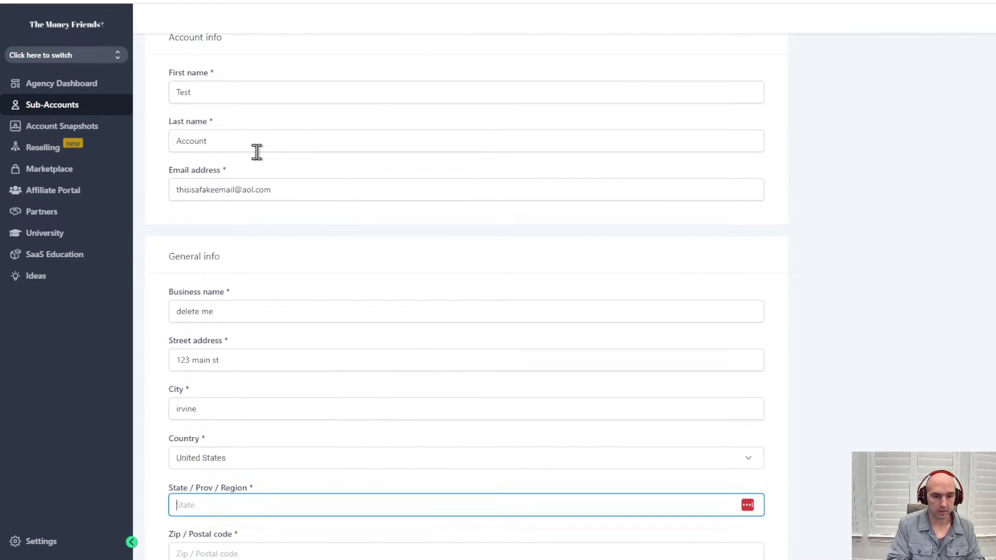
scroll(364, 231, "down", 3)
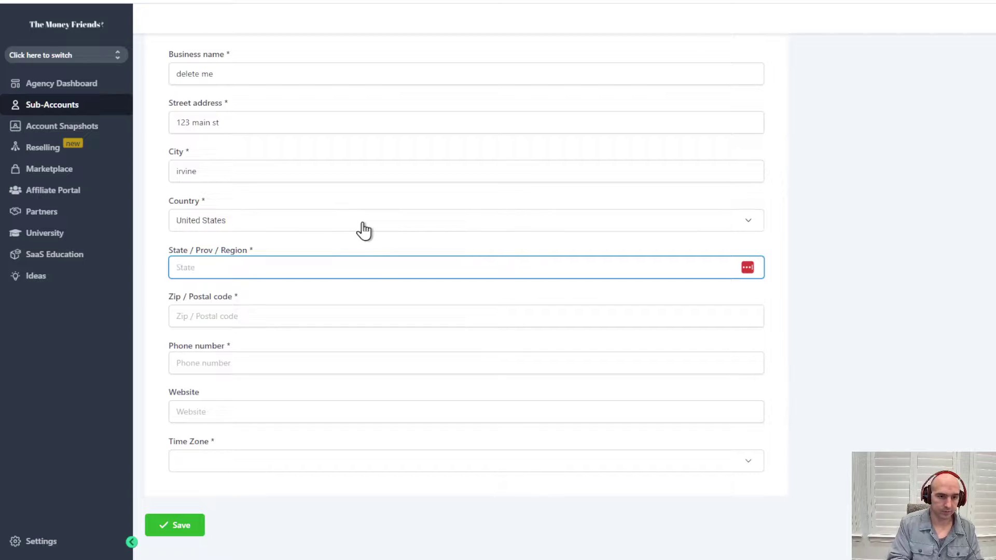
left_click(280, 270)
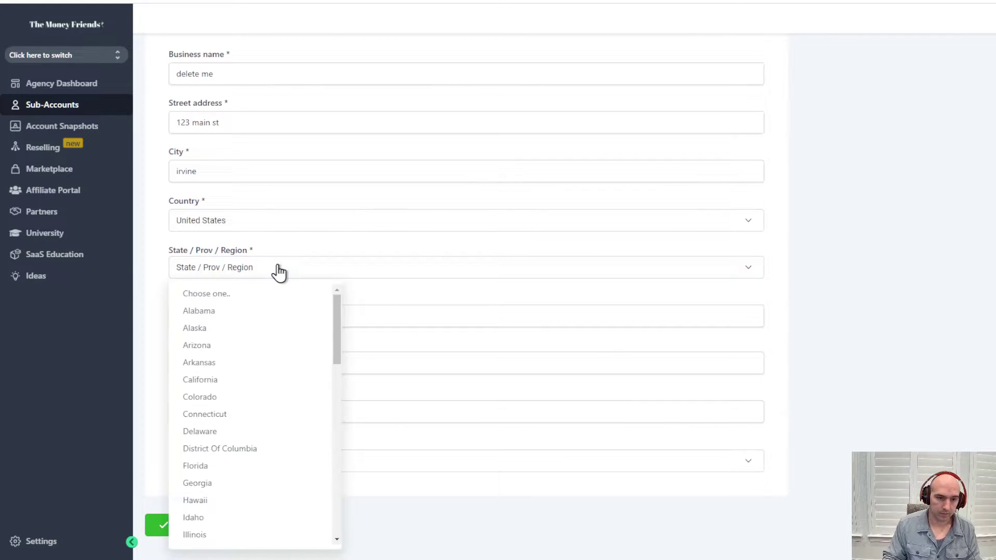
left_click(228, 381)
left_click(234, 316)
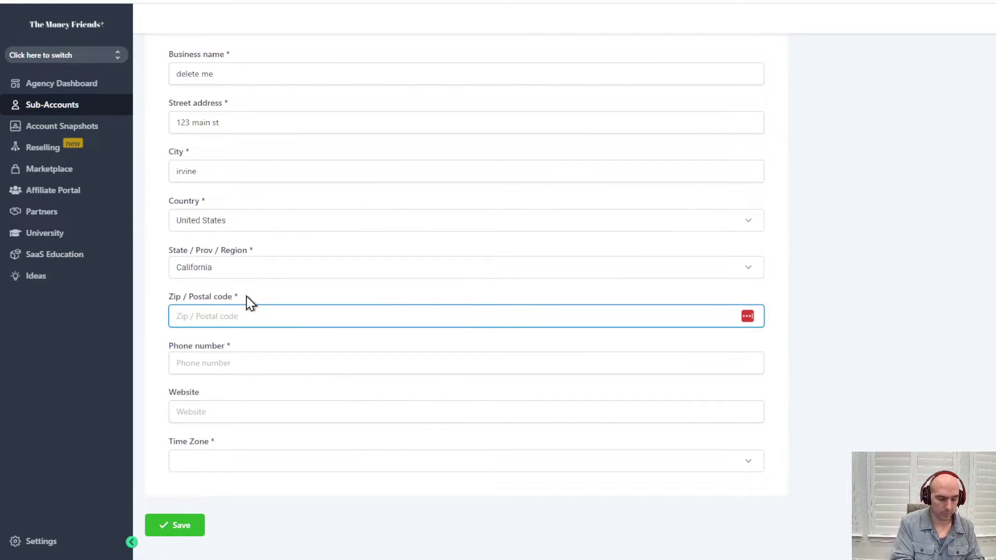
key("Tab")
type("+1949")
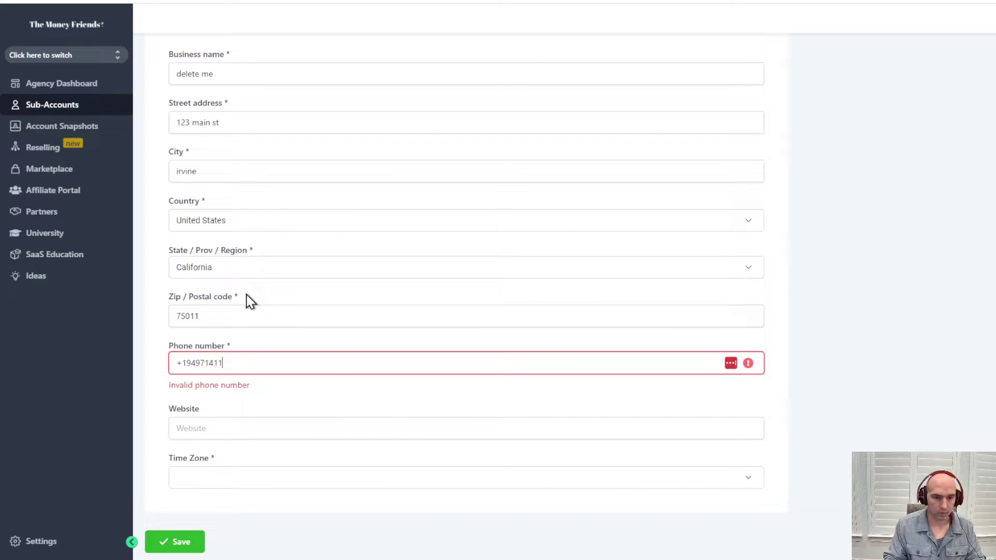
type("11")
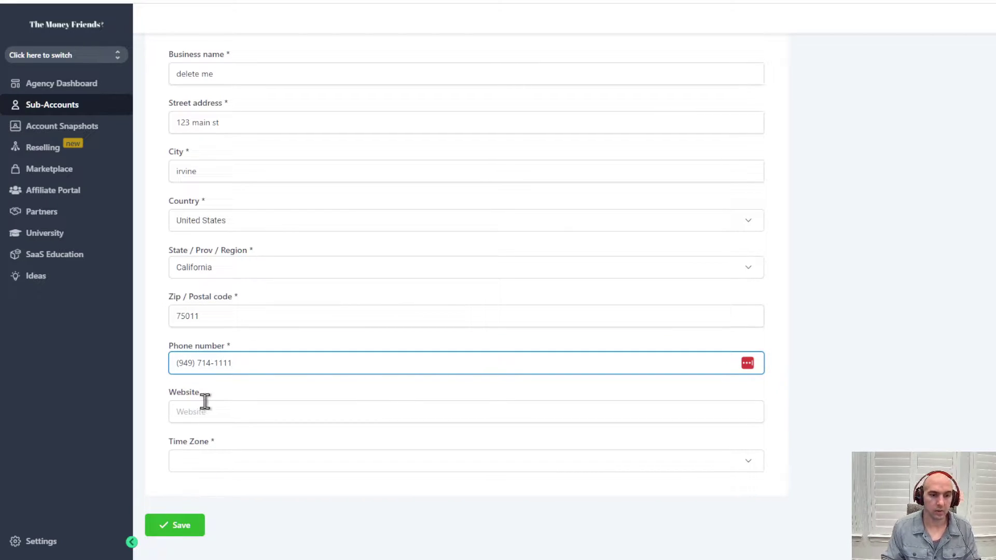
left_click(153, 529)
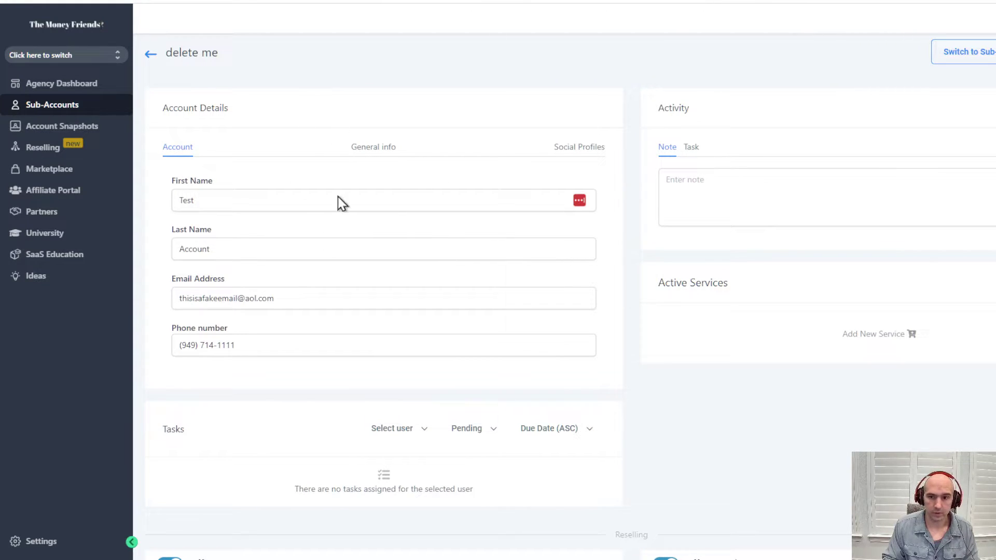
Switch into the 'delete me' sub-account and go to its settings
left_click(990, 58)
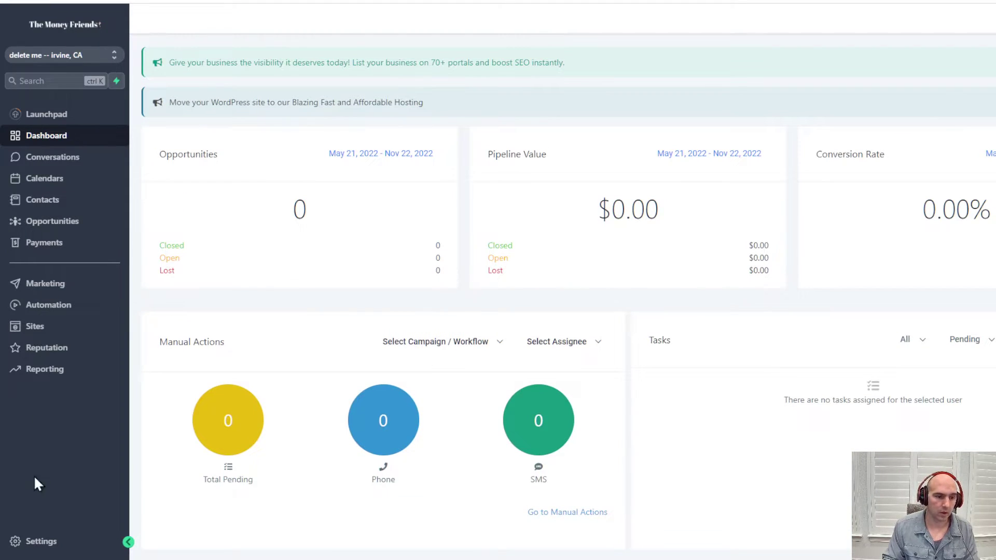
left_click(41, 540)
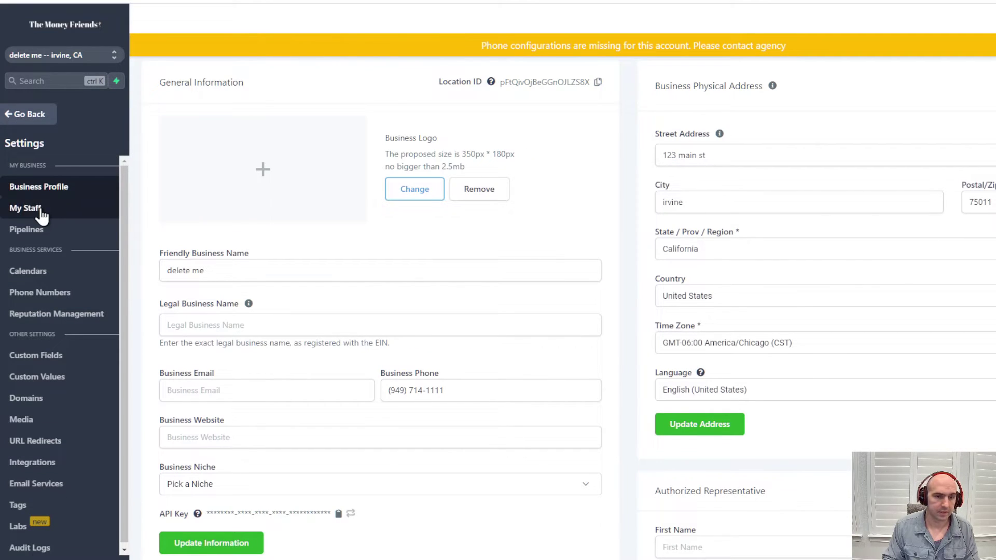
From My Staff, begin a new employee named 'test account' with a placeholder email
left_click(26, 209)
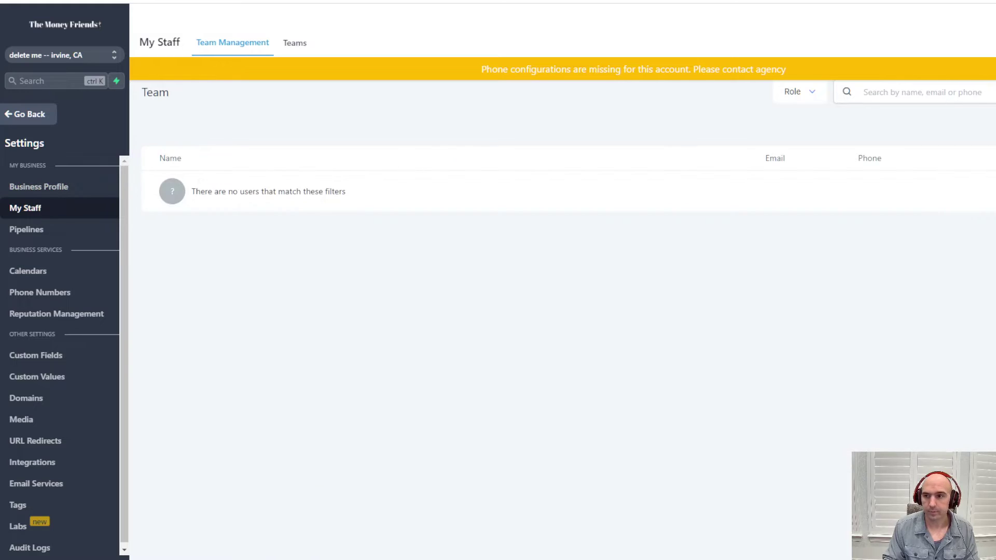
left_click(796, 92)
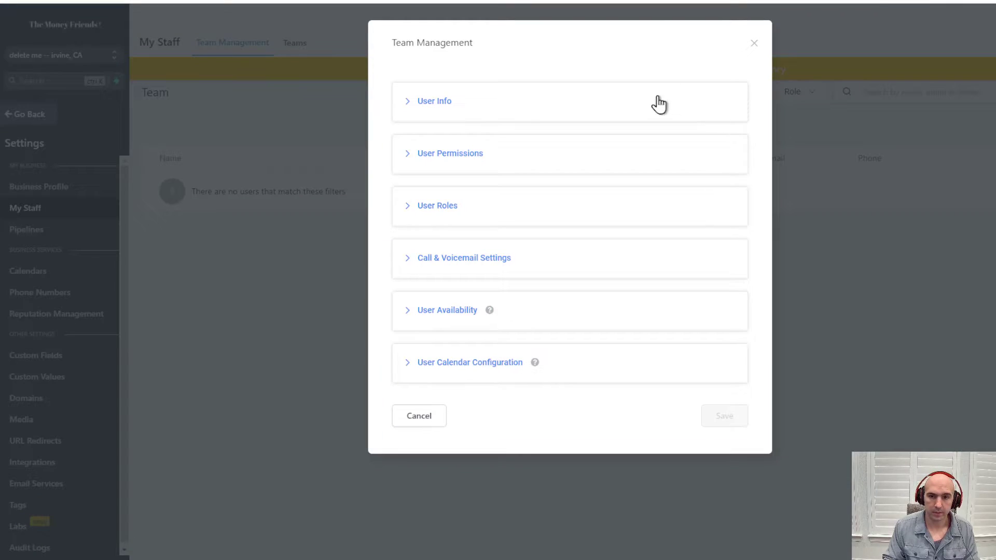
left_click(413, 101)
scroll(545, 186, "down", 2)
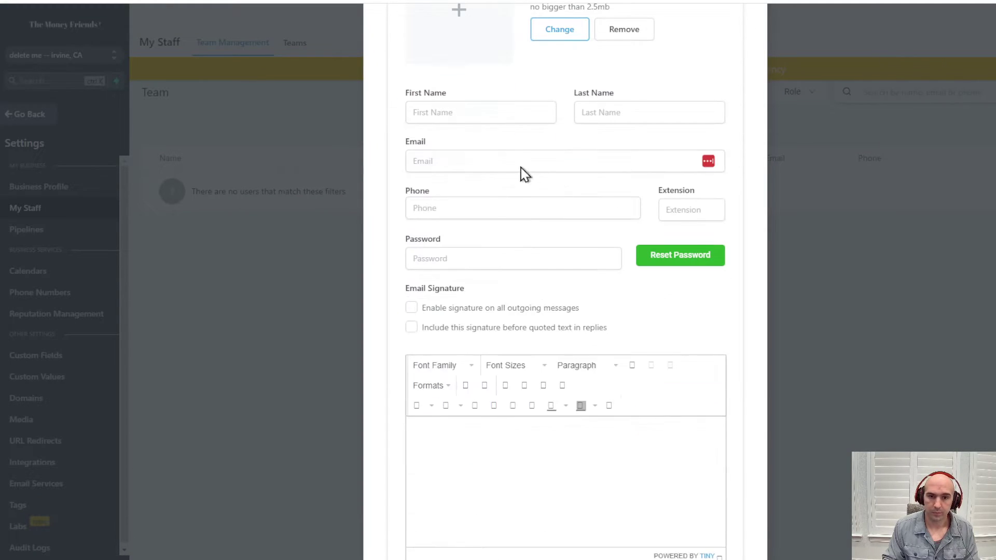
left_click(444, 112)
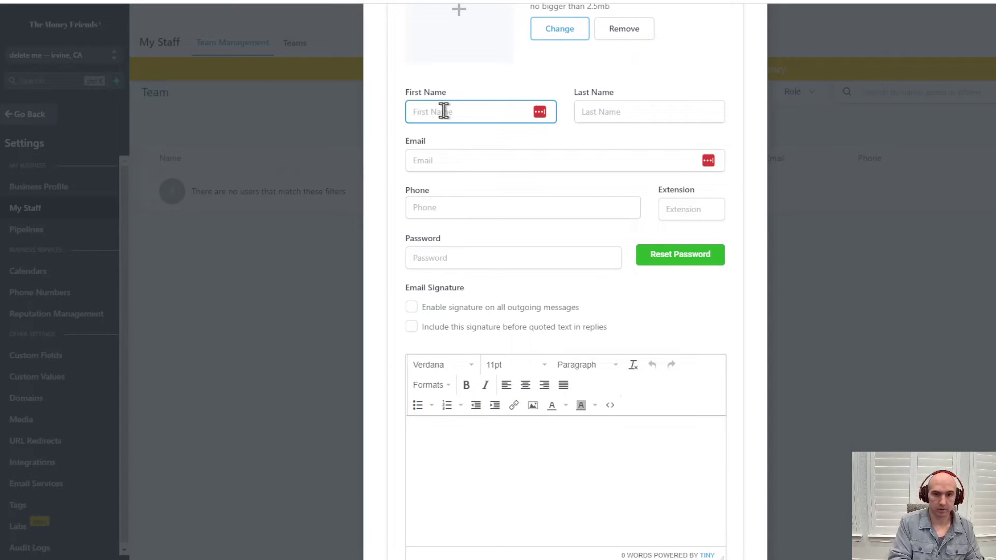
type("test")
key("Tab")
type("account")
key("Tab")
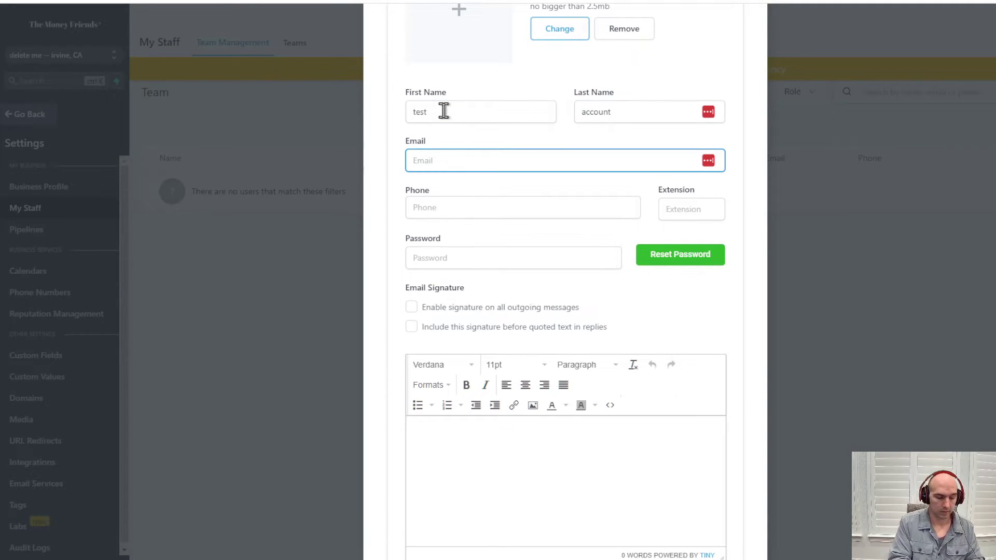
type("thisisafak")
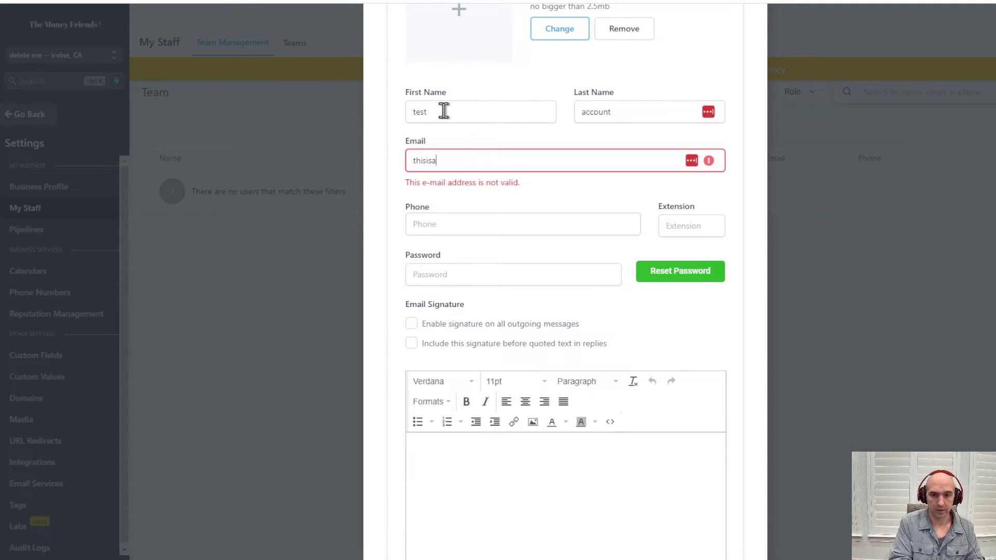
type("eemail@aol.com")
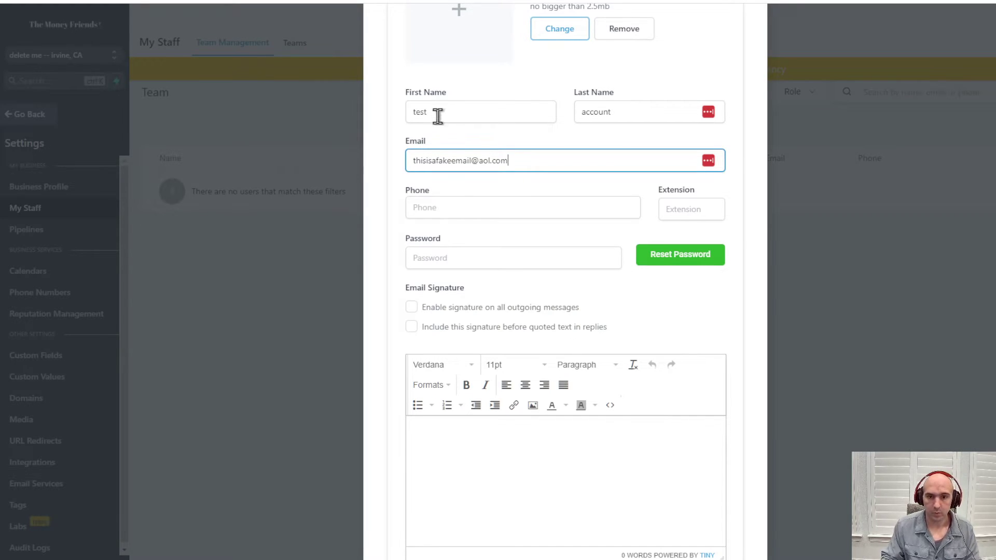
Move the password mistakenly typed in the signature box into the password field
left_click(441, 249)
left_click(492, 471)
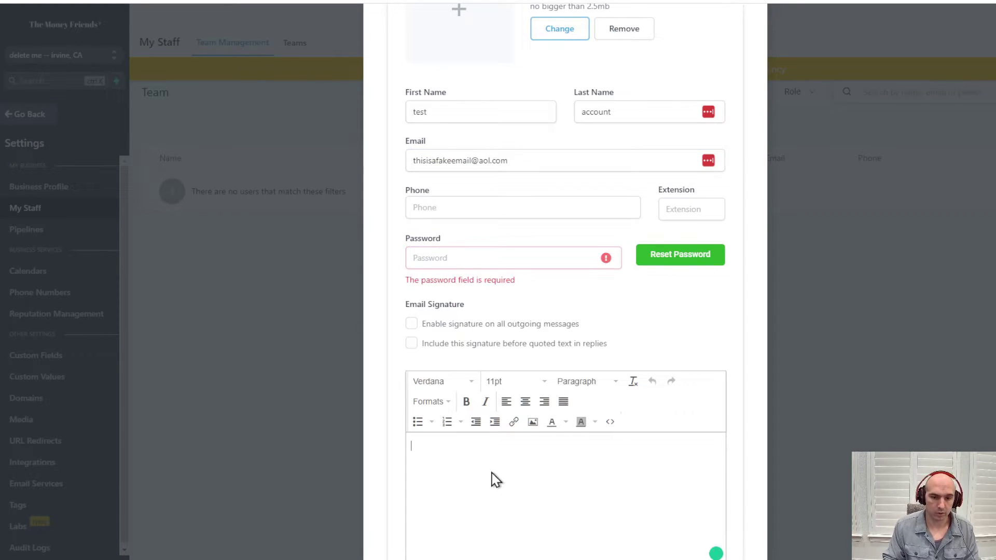
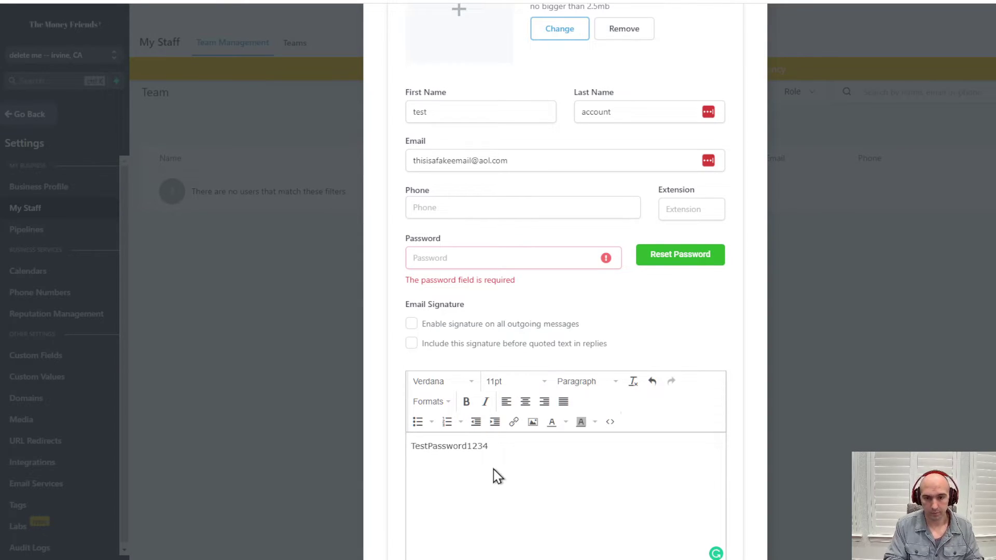
key("ctrl+a")
key("ctrl+x")
left_click(433, 260)
key("ctrl+v")
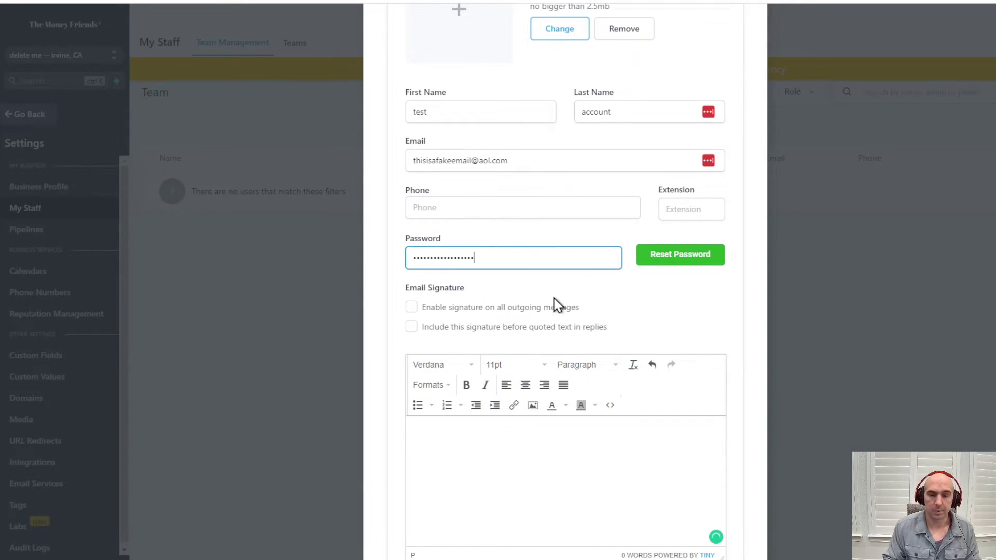
scroll(564, 315, "down", 3)
scroll(578, 344, "down", 2)
Assign the new staff user the Admin role under User Roles
left_click(436, 296)
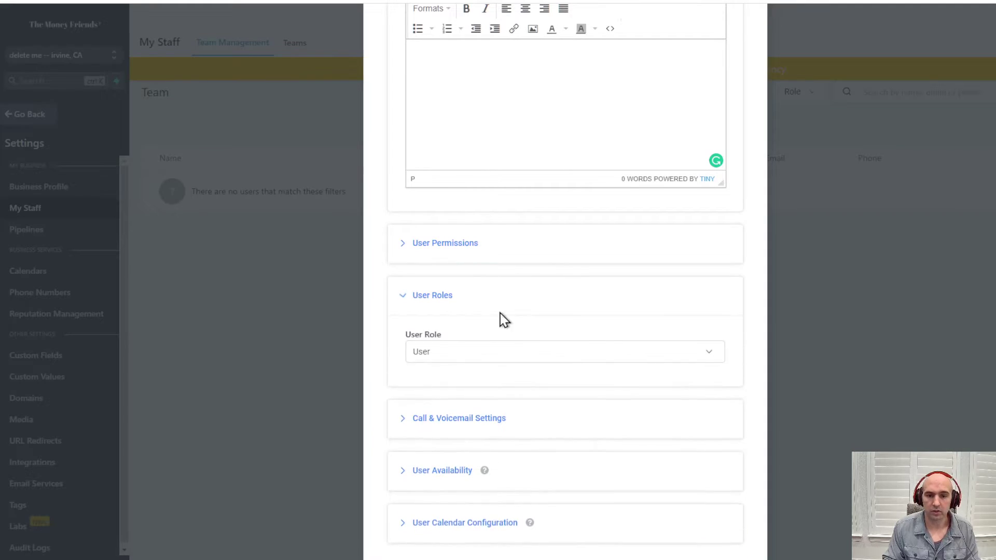
left_click(490, 355)
left_click(456, 376)
left_click(460, 354)
left_click(450, 379)
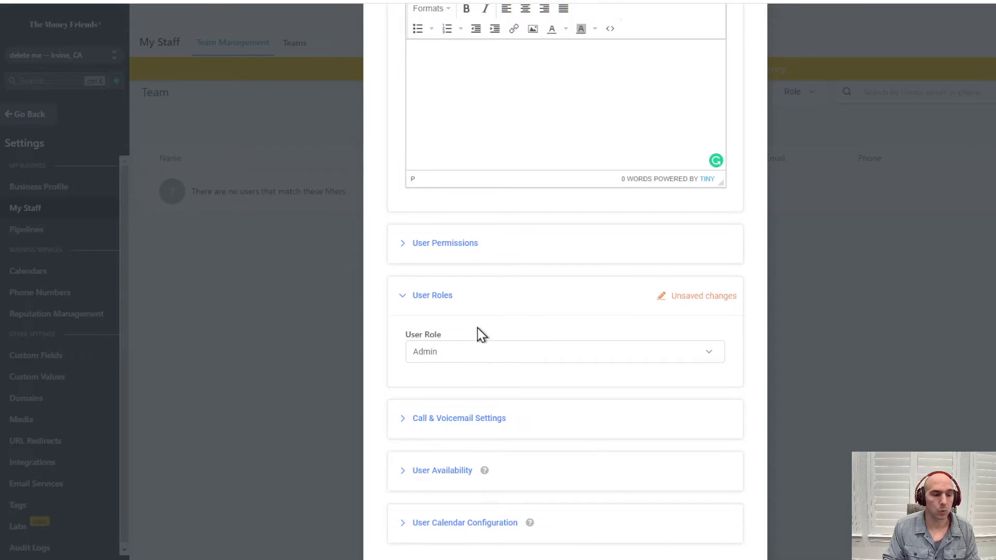
scroll(463, 323, "down", 1)
Review the user's permissions and availability, then save the new staff user
left_click(417, 172)
scroll(549, 233, "down", 3)
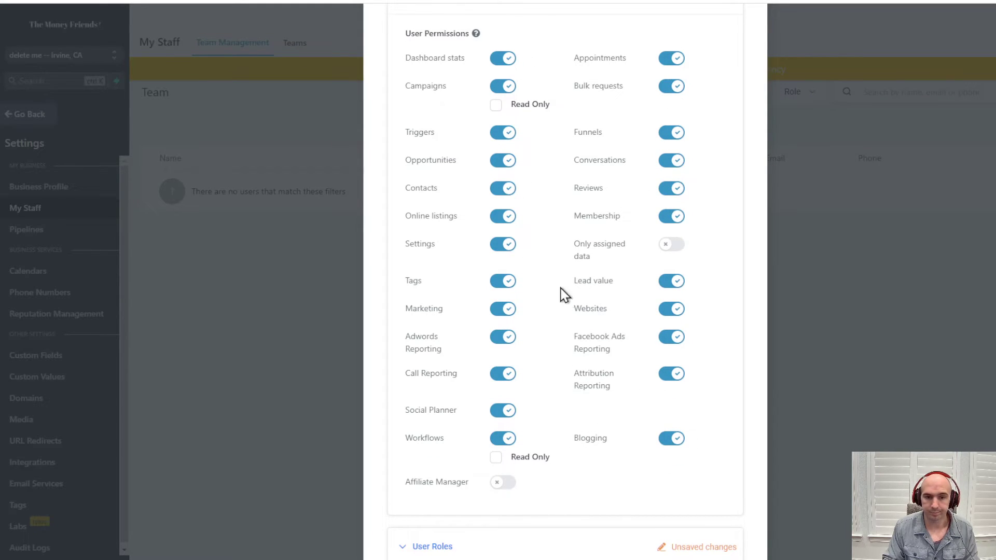
scroll(555, 243, "down", 3)
scroll(584, 280, "down", 3)
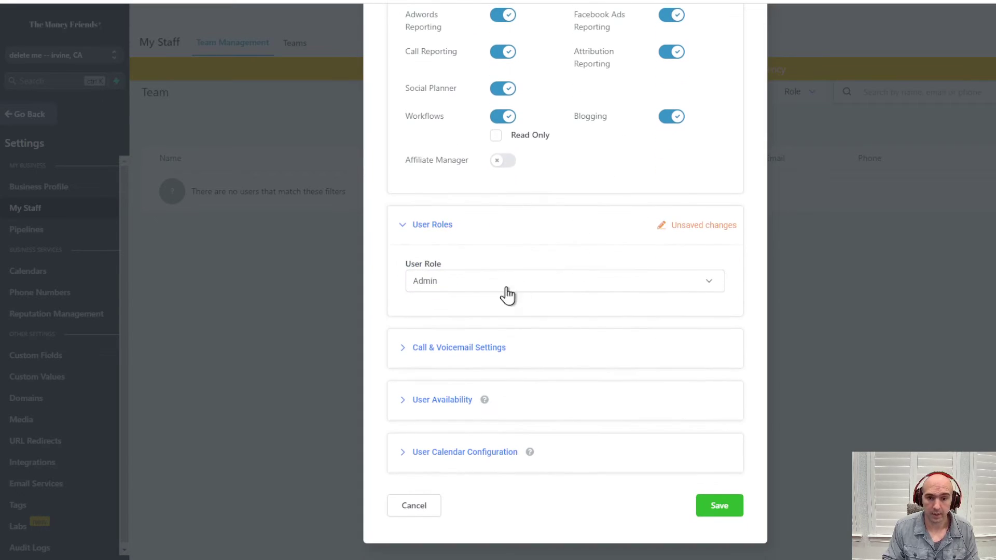
left_click(458, 400)
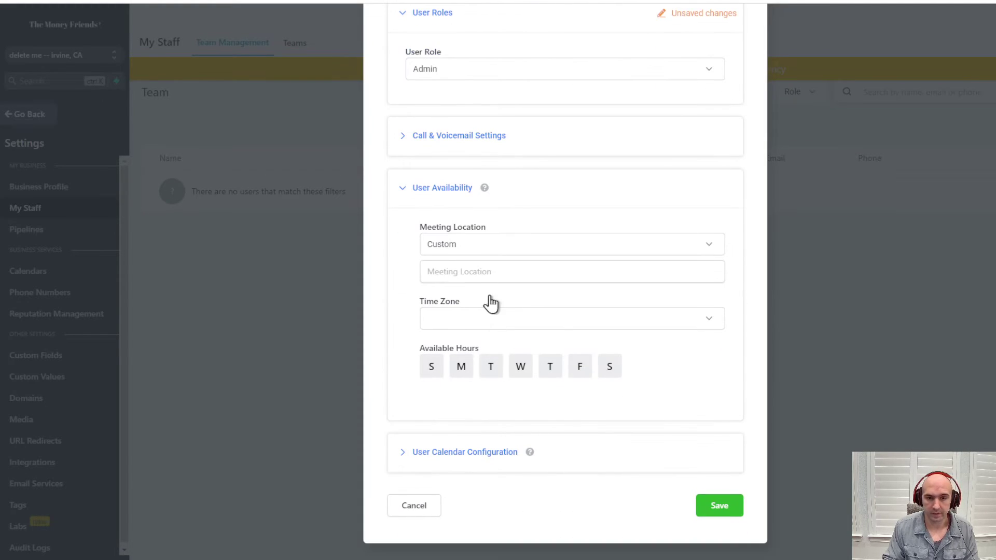
left_click(467, 189)
scroll(582, 400, "up", 7)
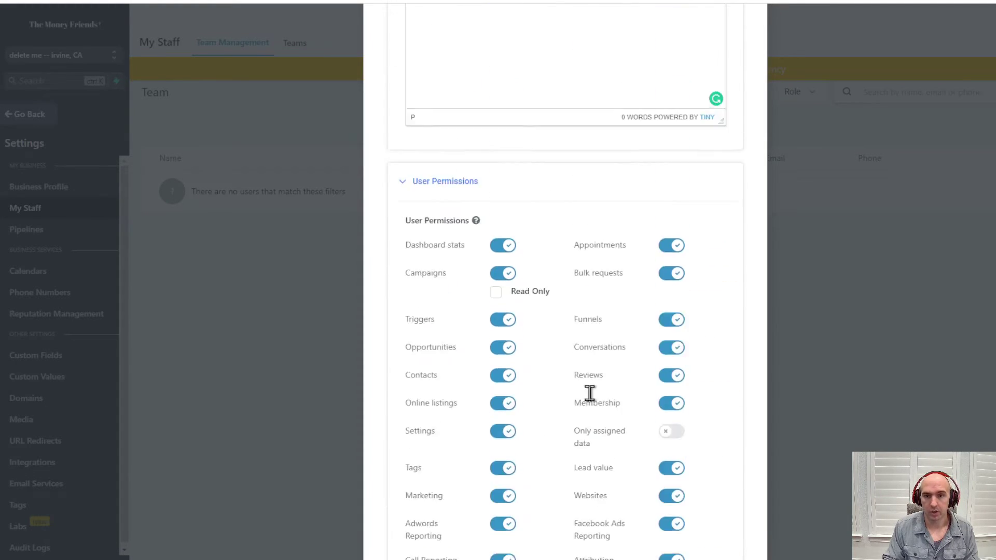
scroll(590, 408, "up", 2)
scroll(589, 407, "up", 3)
scroll(454, 85, "up", 2)
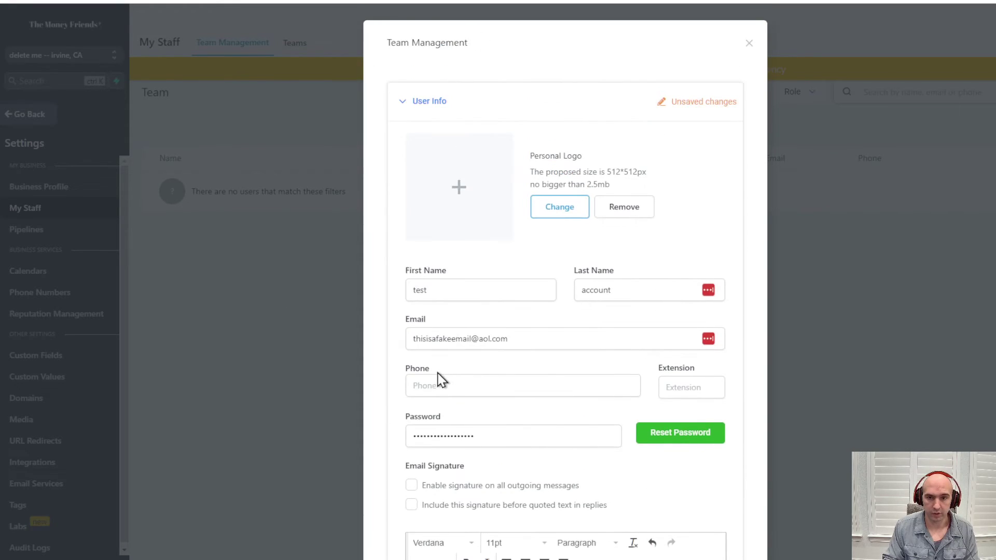
scroll(440, 380, "down", 6)
scroll(469, 371, "down", 5)
scroll(510, 350, "down", 3)
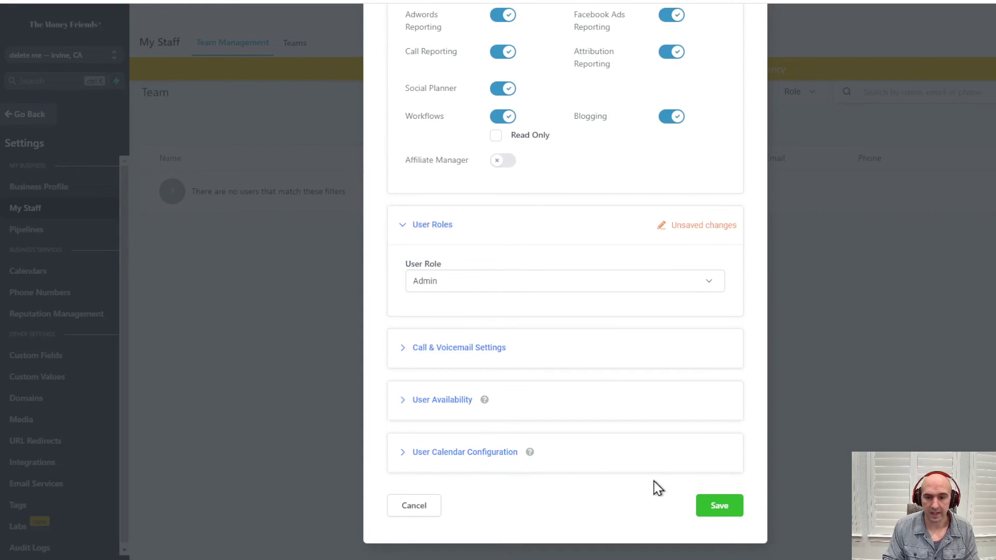
left_click(715, 511)
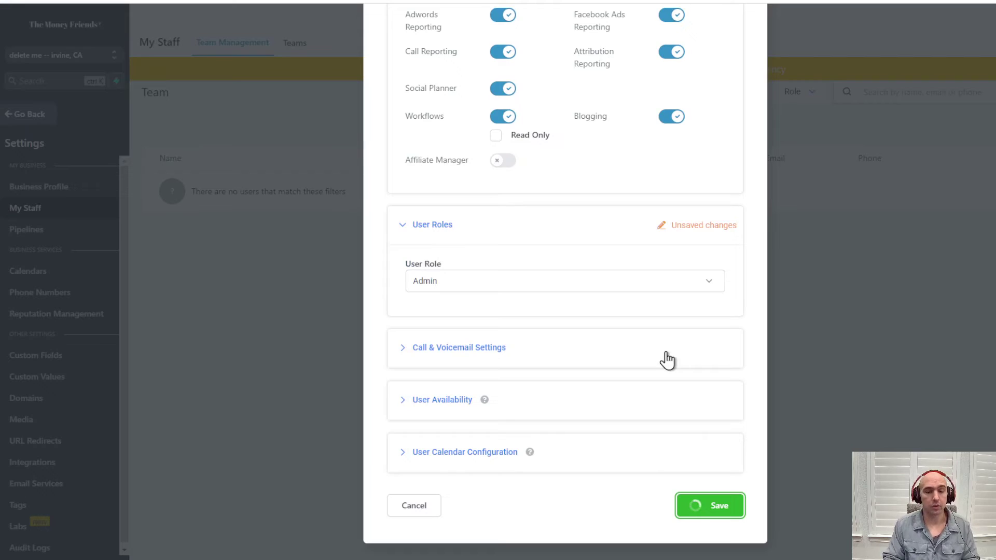